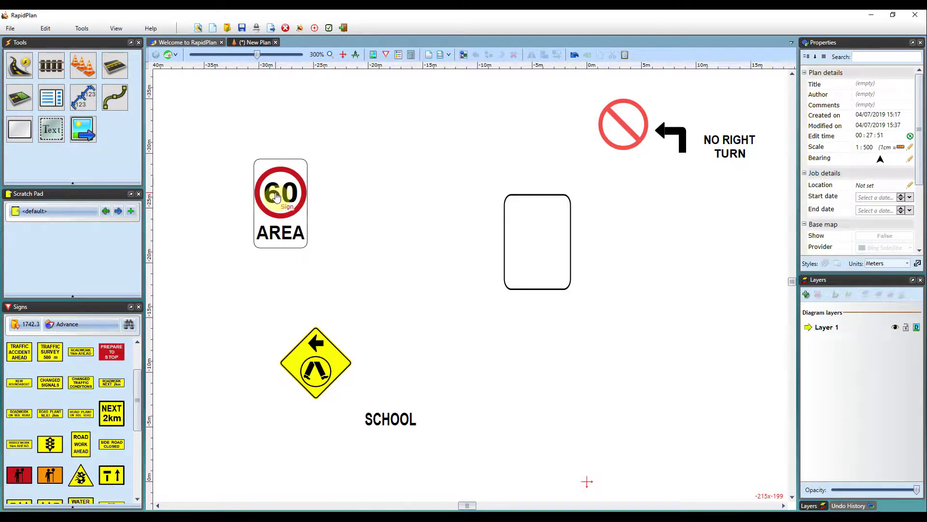
Set the speed sign's number to 40 and change the wording below it to ZONE
click(276, 196)
double_click(284, 191)
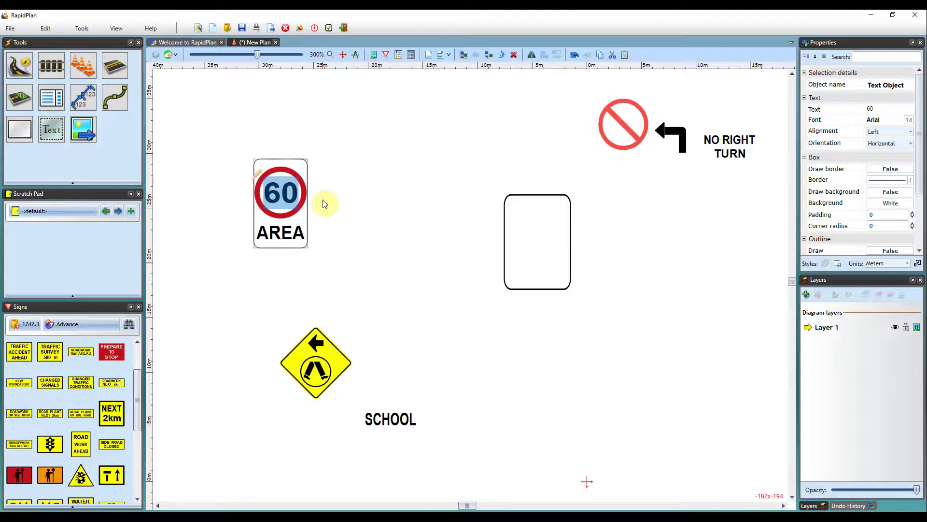
text(40)
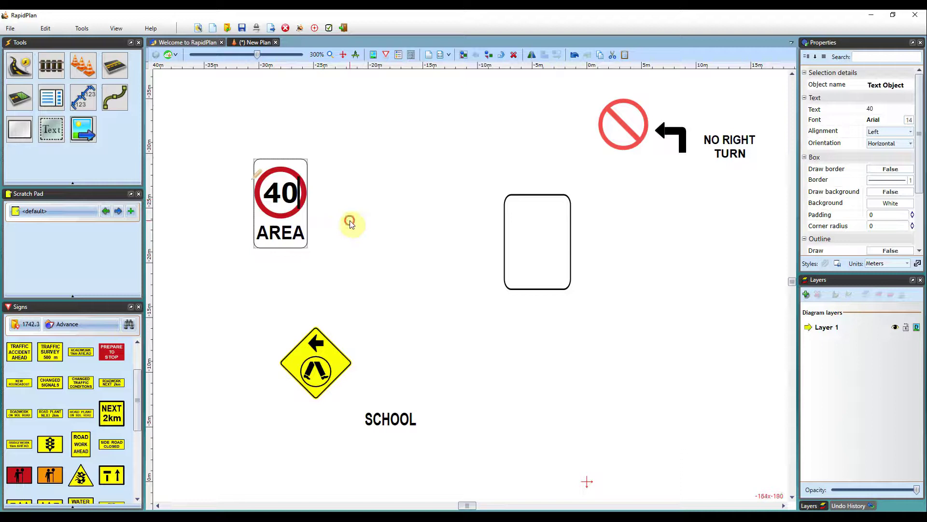
click(349, 221)
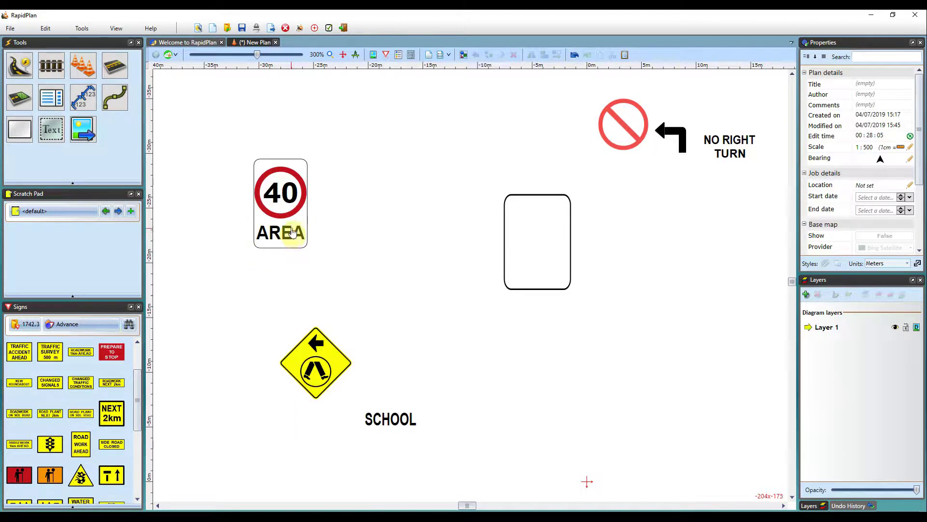
click(286, 235)
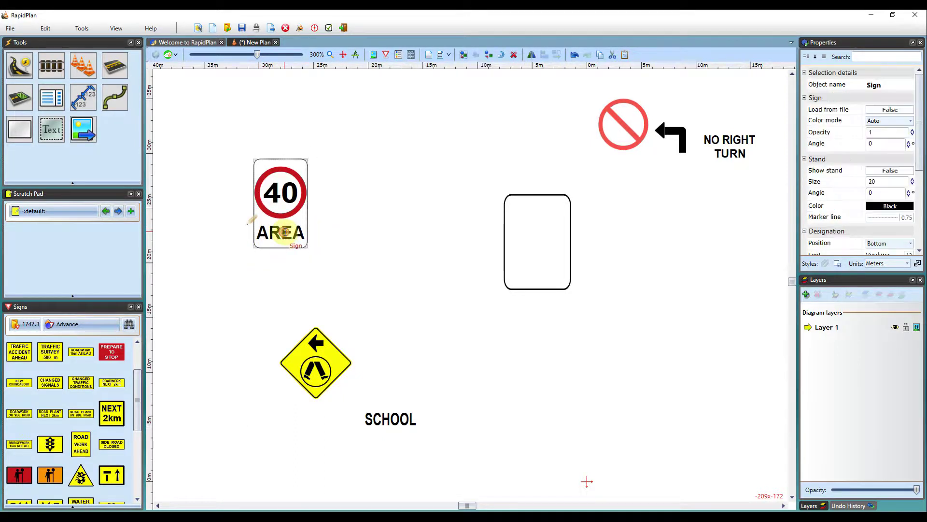
text(ZONE)
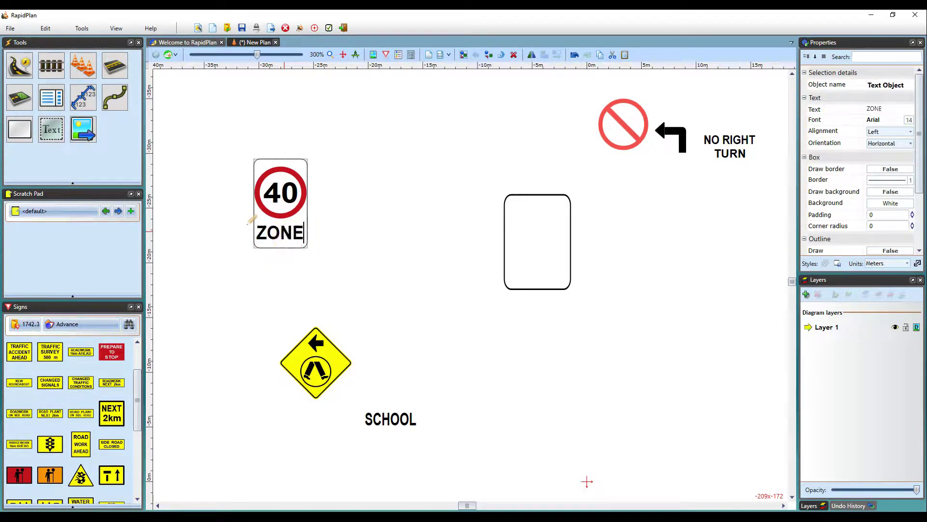
click(369, 221)
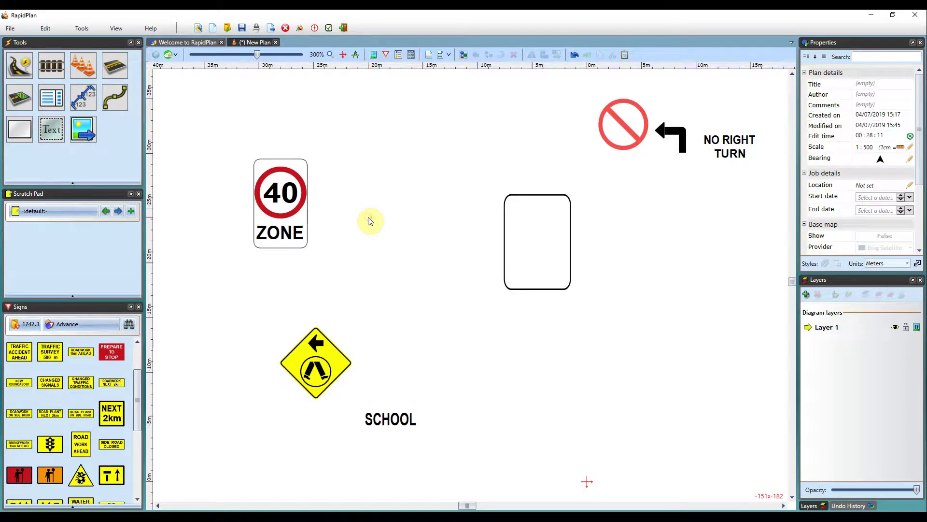
Move the 40 ZONE sign slightly up and add it to the Scratch Pad
mouse_move(282, 211)
mouse_down()
mouse_move(305, 159)
mouse_move(275, 211)
mouse_move(292, 218)
mouse_move(317, 197)
mouse_move(284, 202)
mouse_up()
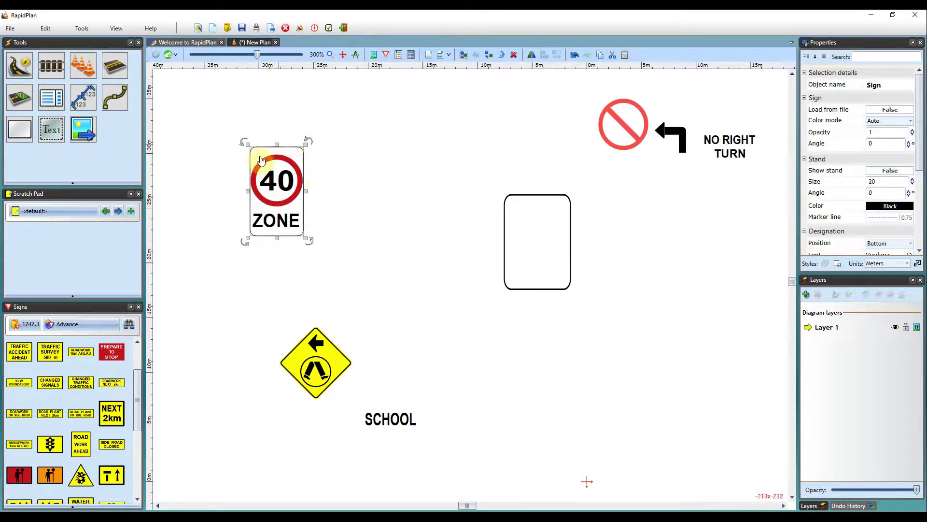
right_click(278, 193)
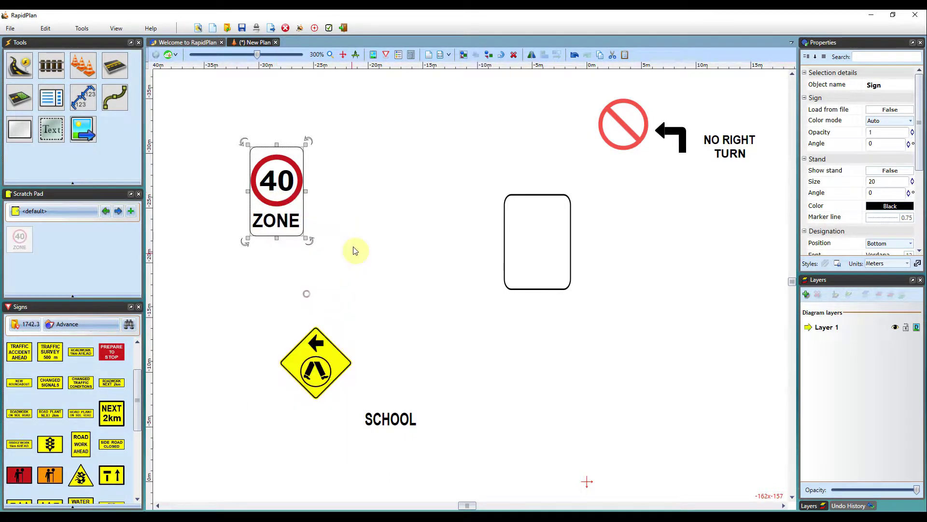
click(307, 295)
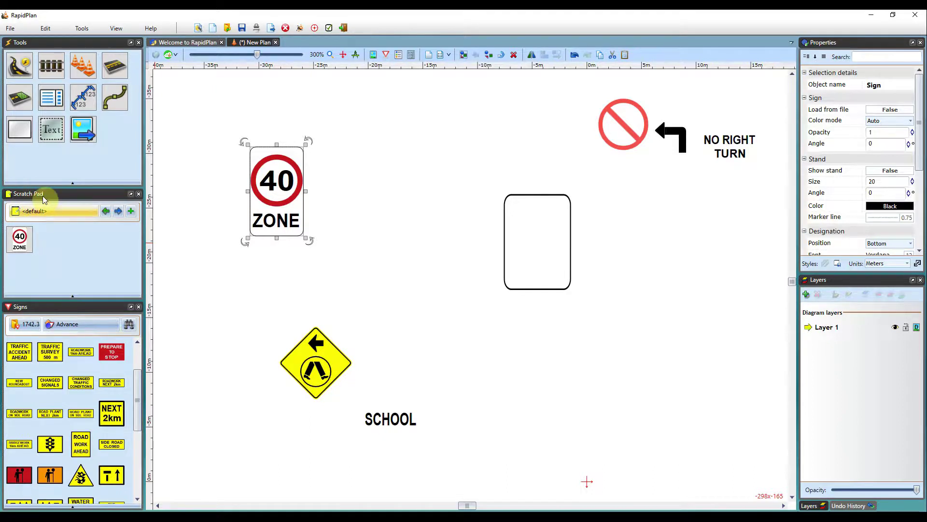
click(185, 190)
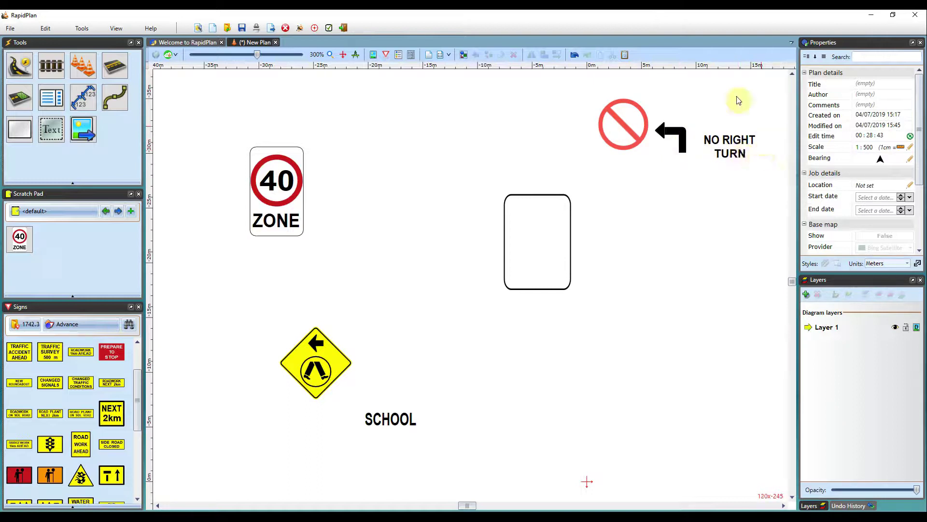
Place the red prohibition circle, the turn arrow and the NO RIGHT TURN text inside the blank rounded sign panel
click(625, 130)
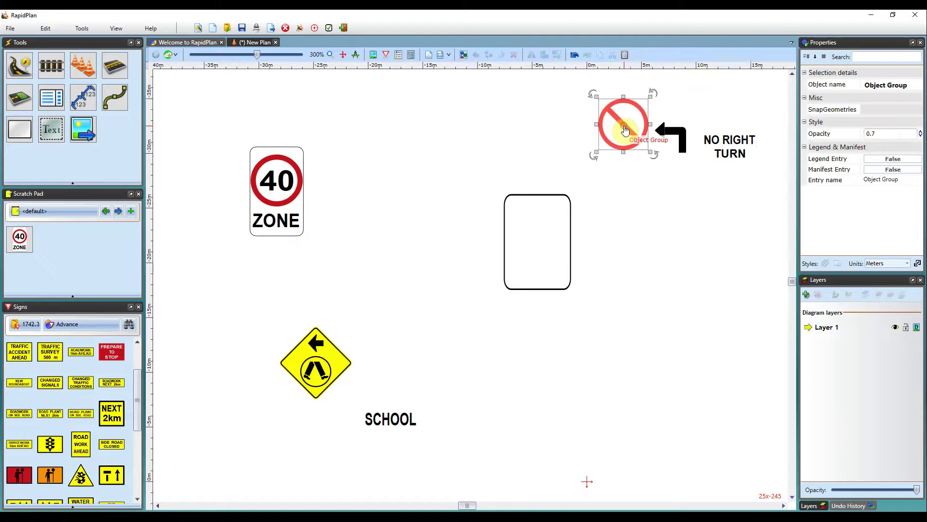
drag(625, 130, 537, 230)
drag(669, 148, 541, 221)
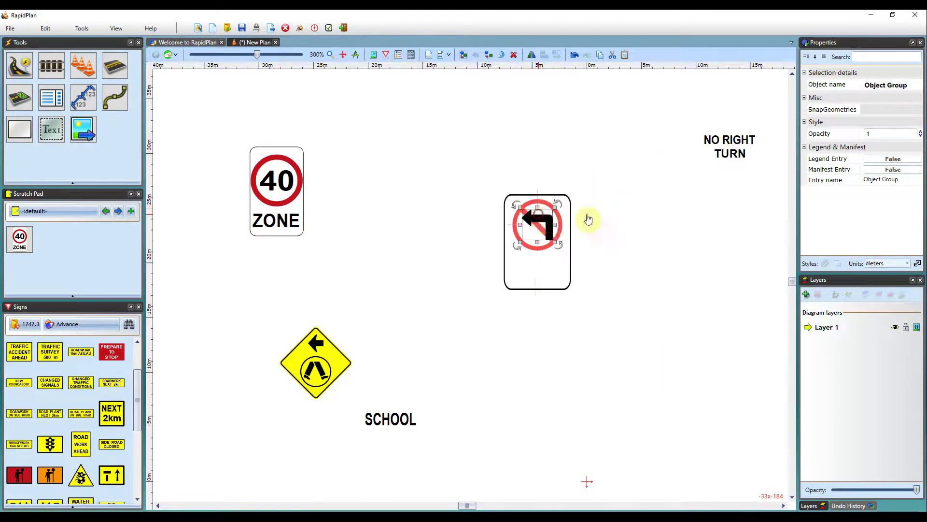
click(686, 203)
drag(728, 147, 547, 268)
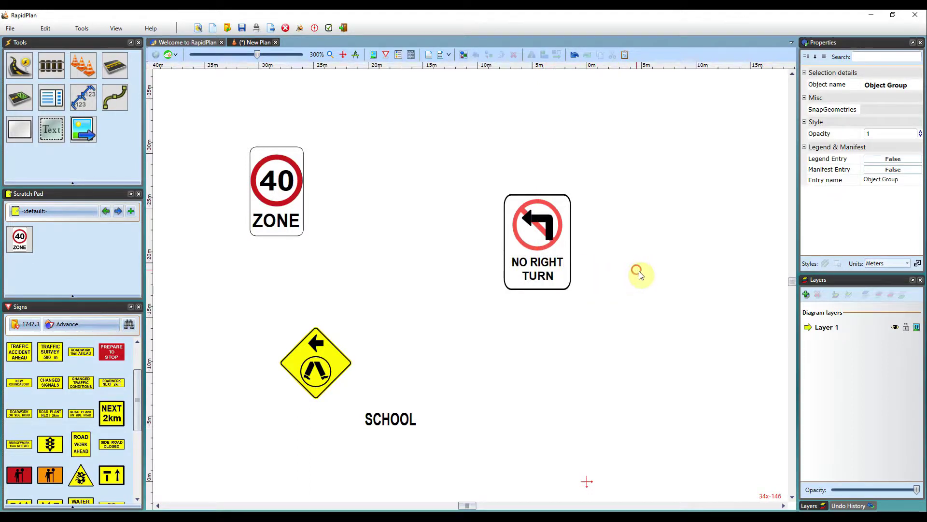
click(649, 283)
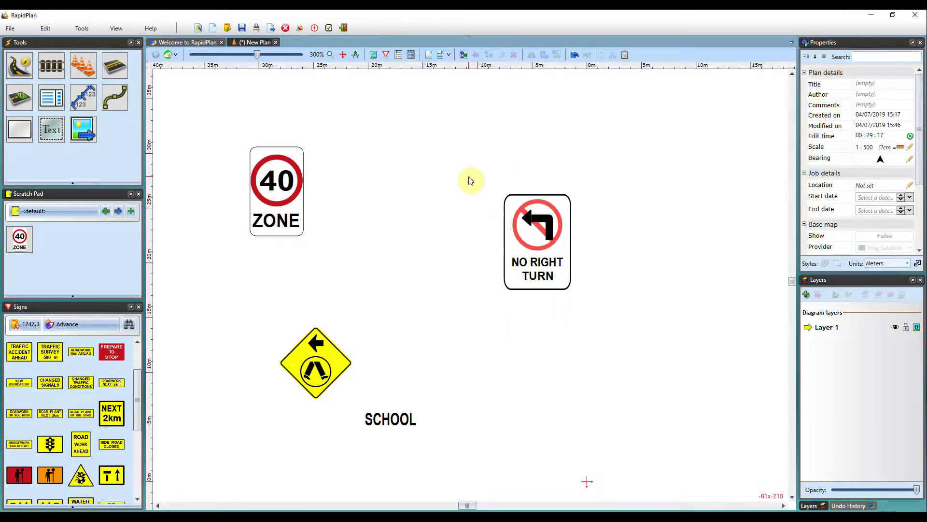
Group the circle, arrow, text and panel of the NO RIGHT TURN sign, and shift the group slightly up and right
click(539, 237)
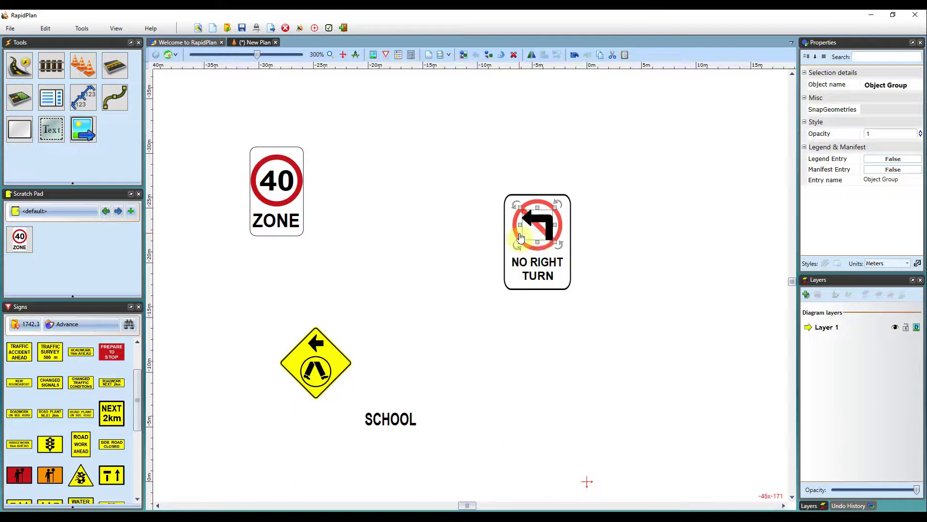
shift+click(513, 261)
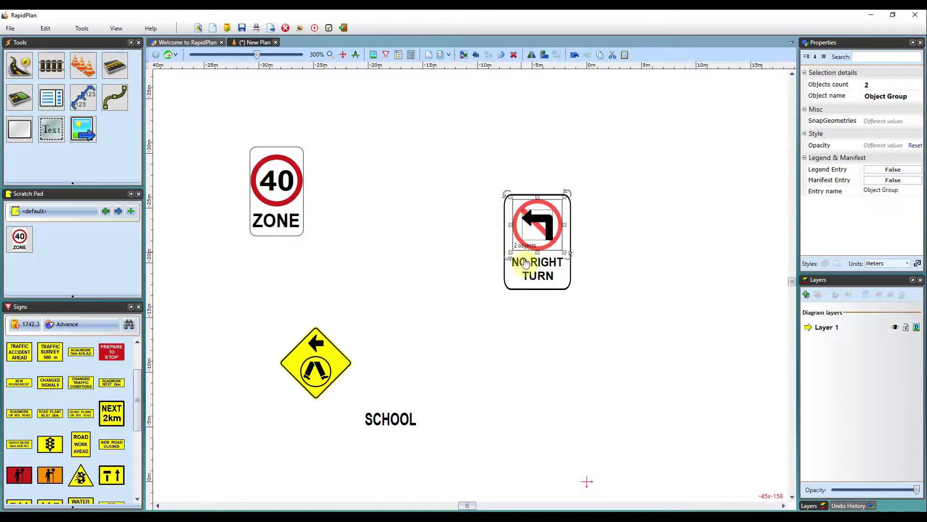
shift+click(509, 262)
shift+click(504, 259)
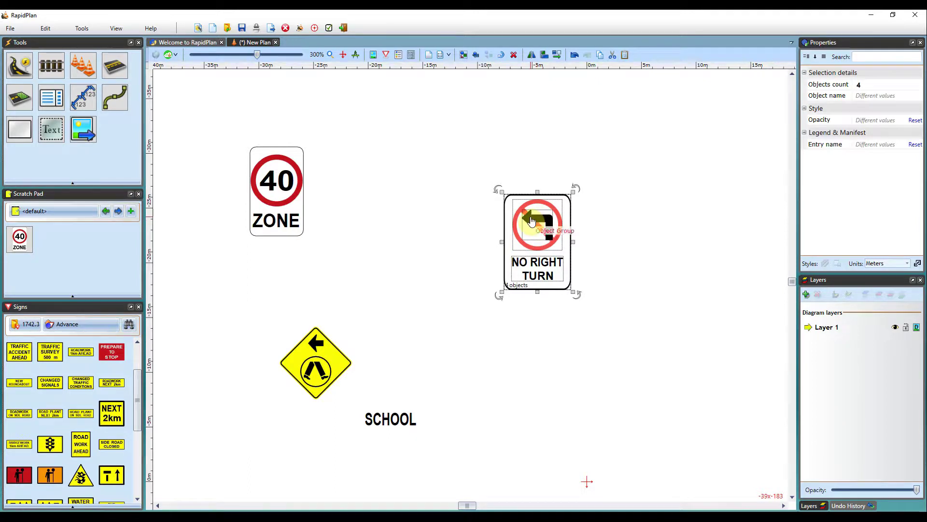
right_click(532, 221)
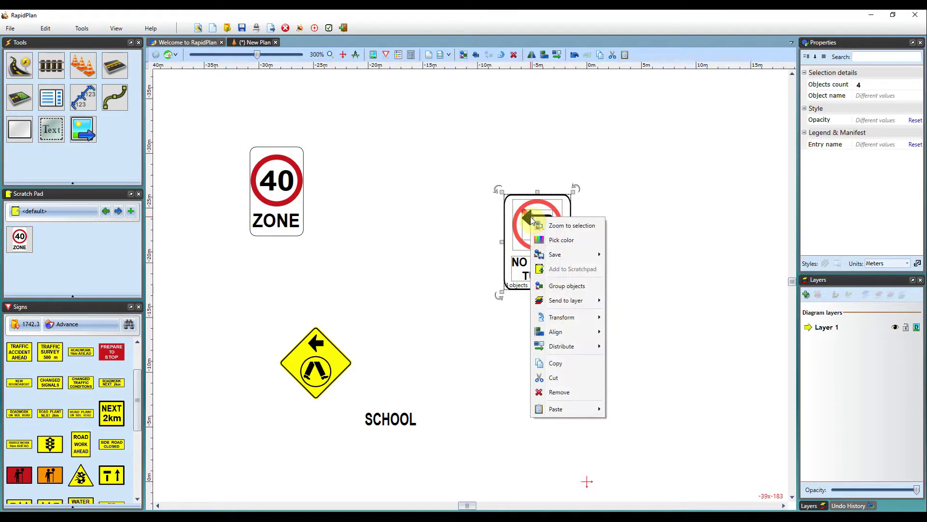
click(559, 283)
click(661, 296)
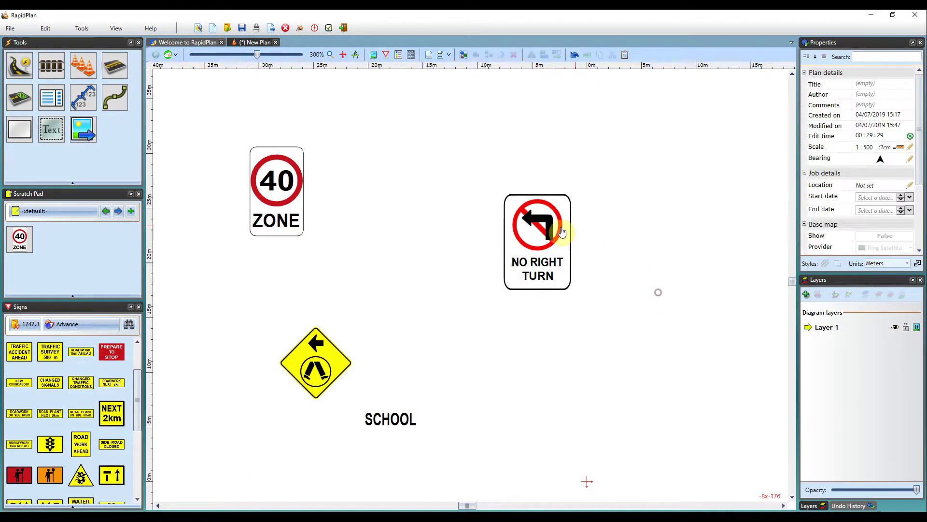
drag(555, 236, 582, 210)
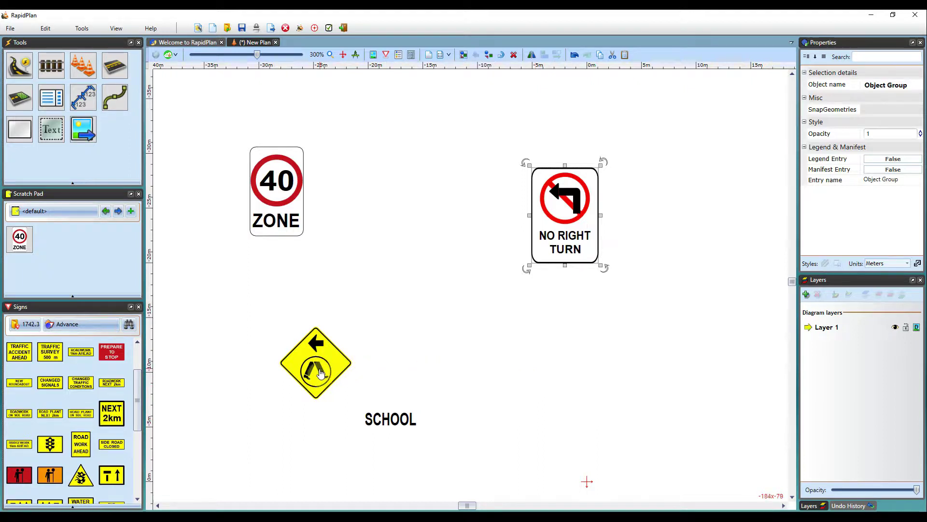
Move the yellow pedestrian crossing sign slightly up and left, and the SCHOOL text farther right, away from it
drag(316, 370, 302, 348)
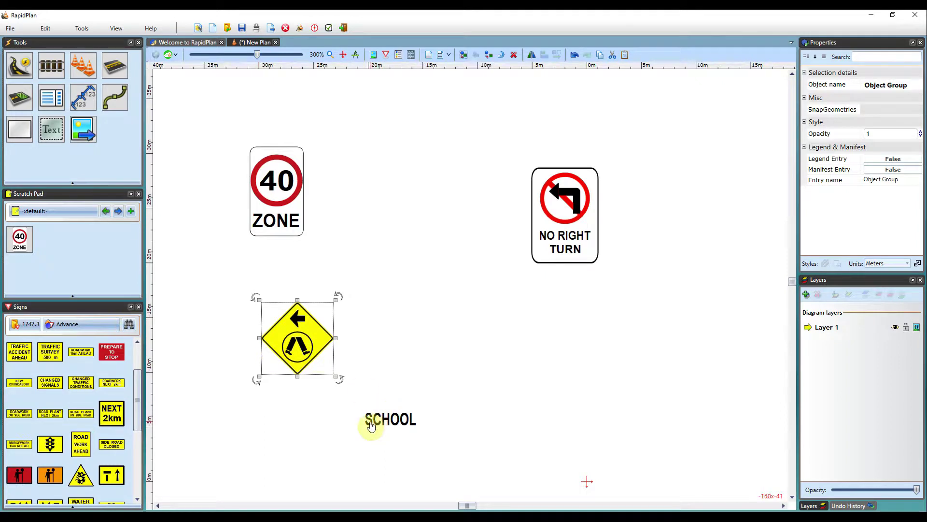
click(389, 419)
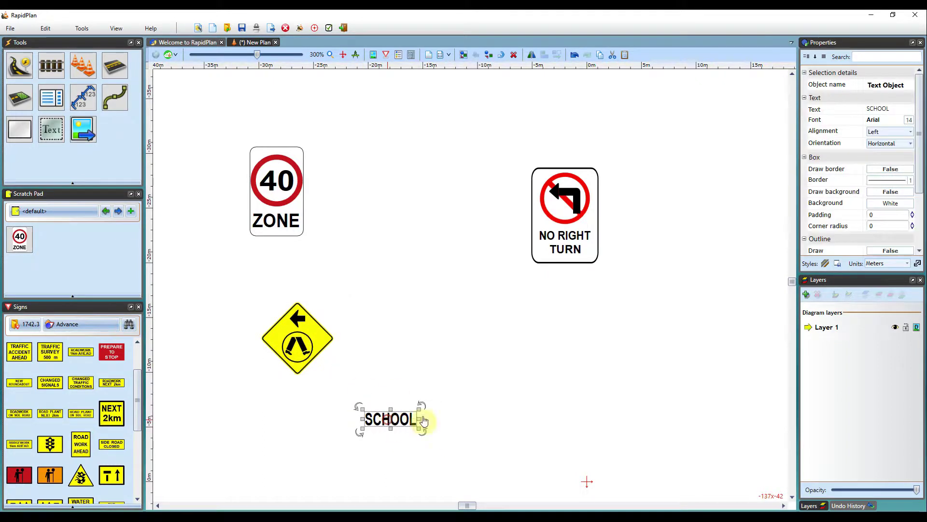
drag(389, 419, 479, 415)
Ungroup the yellow pedestrian crossing sign into its separate objects
click(303, 343)
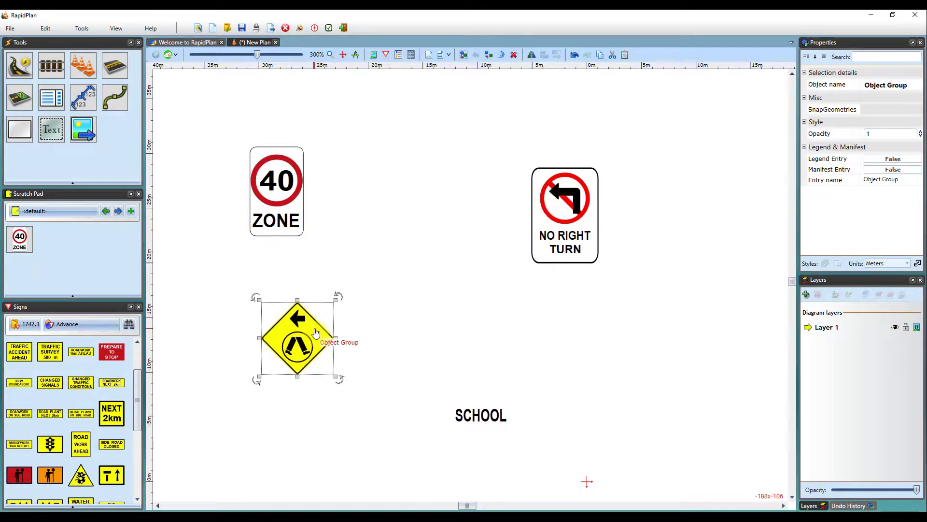
right_click(314, 328)
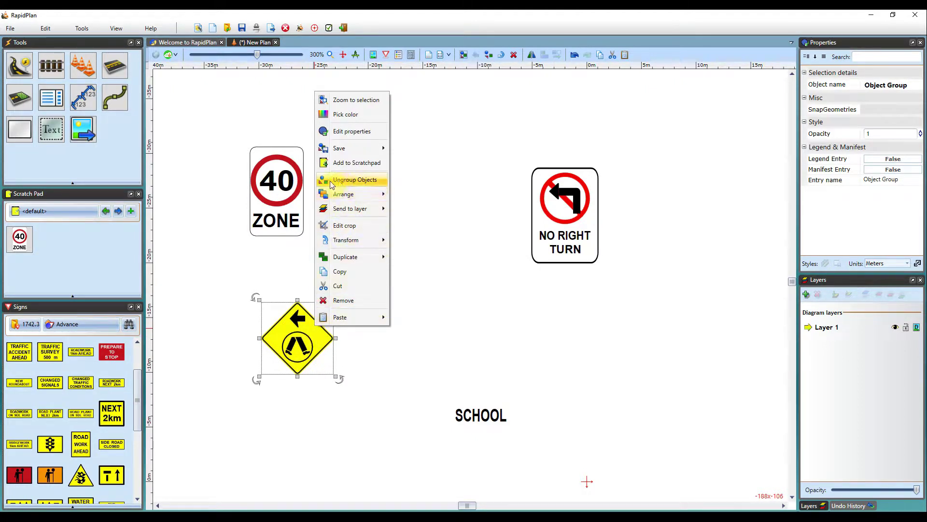
click(377, 183)
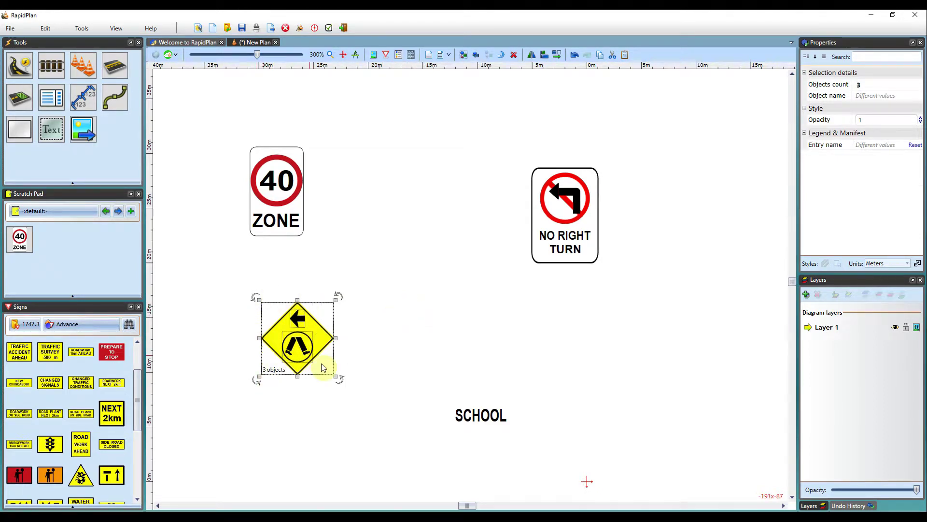
click(380, 342)
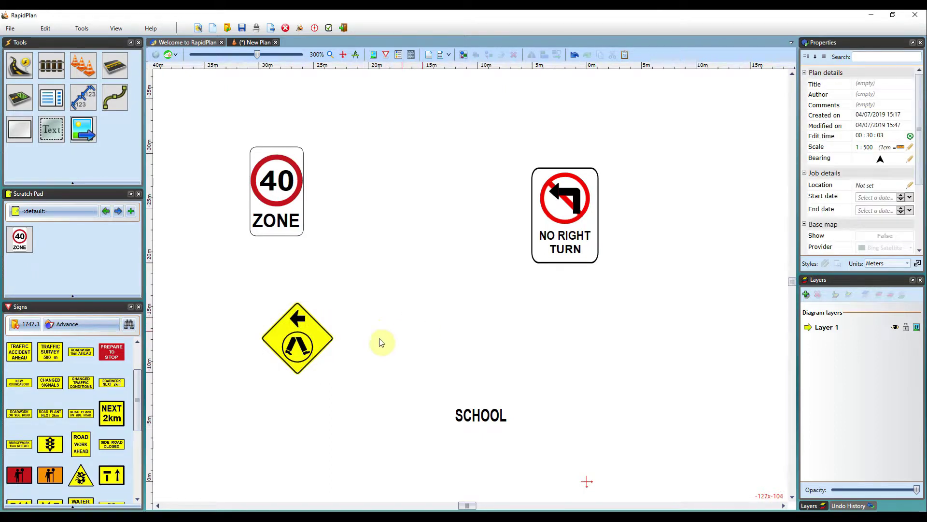
Move the pedestrian crossing symbol and the black arrow off the yellow diamond, leaving it blank
drag(297, 346, 416, 313)
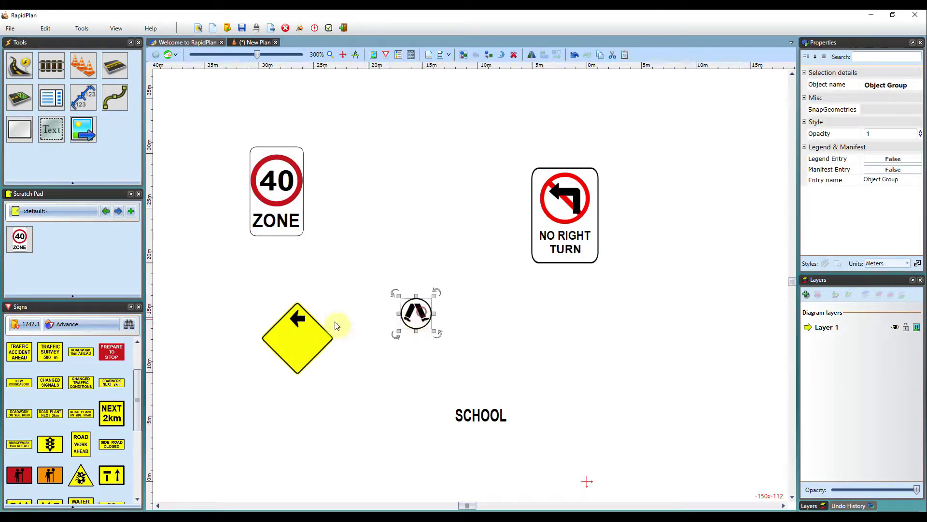
drag(299, 330, 485, 358)
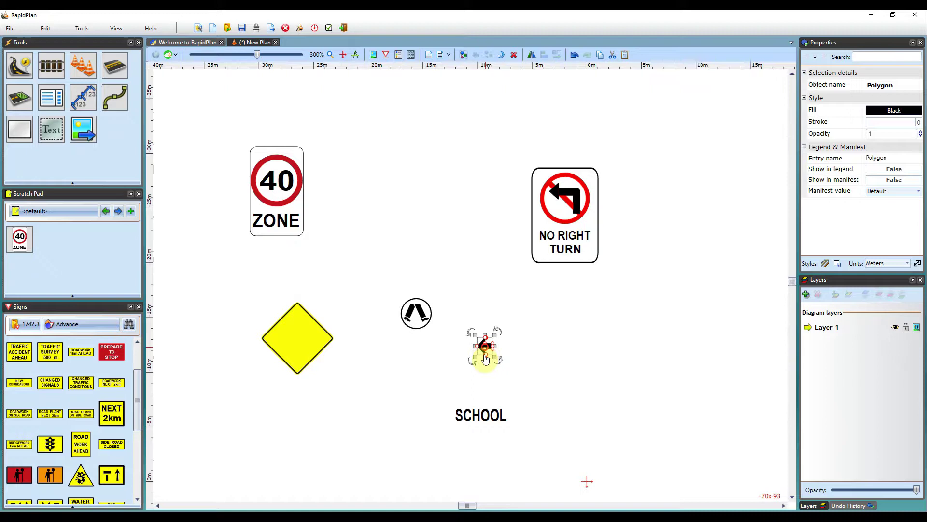
click(575, 377)
Bring the SCHOOL text to the front and centre it on the blank yellow diamond
drag(480, 420, 360, 362)
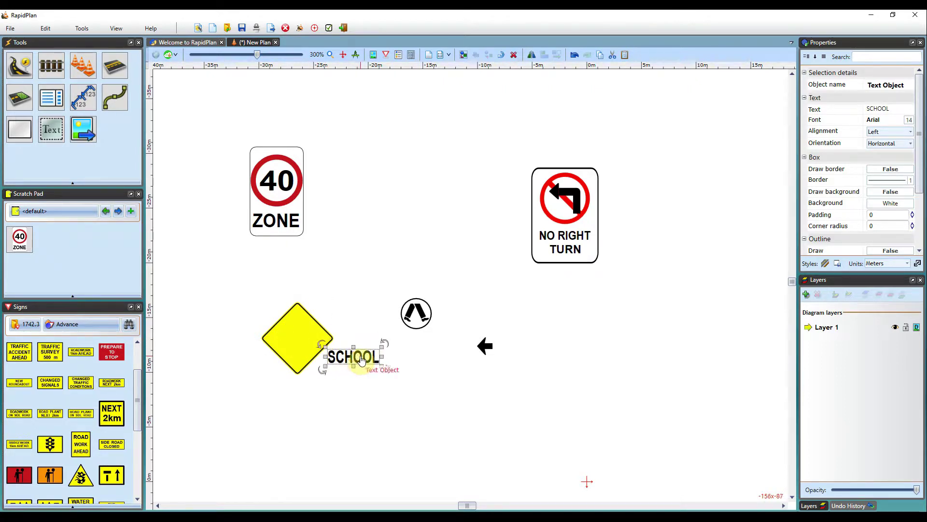
right_click(363, 357)
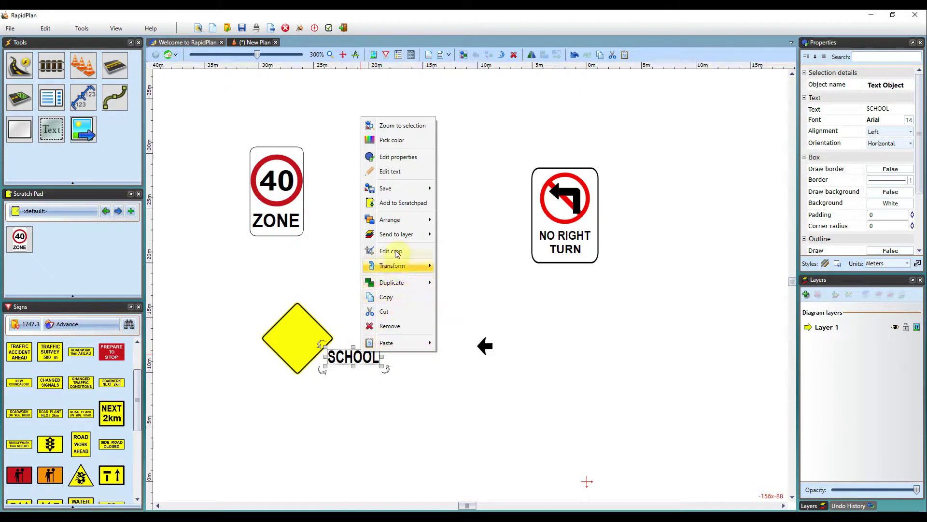
mouse_move(397, 222)
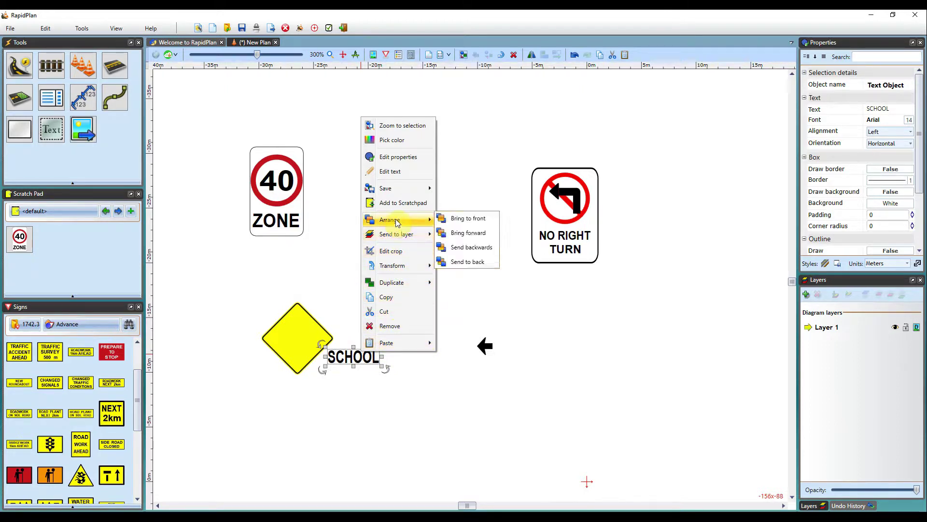
click(471, 218)
drag(370, 362, 316, 342)
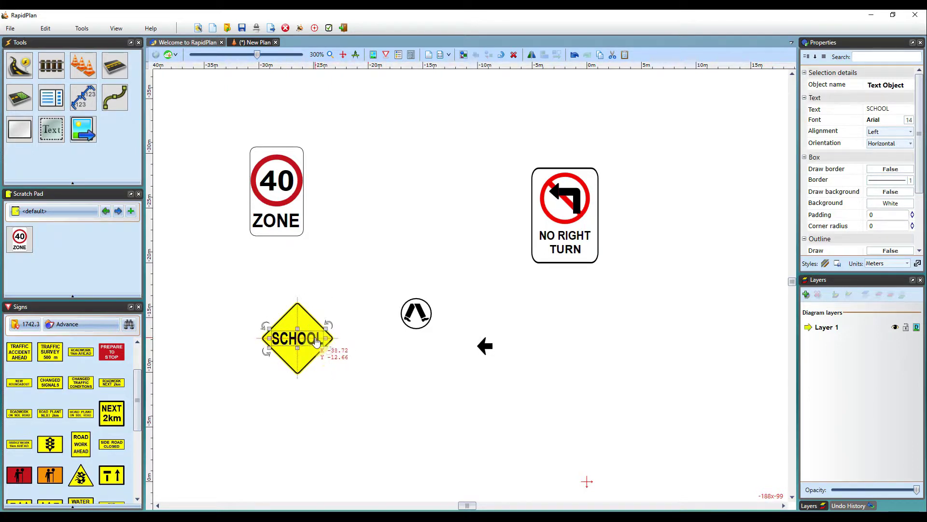
click(369, 406)
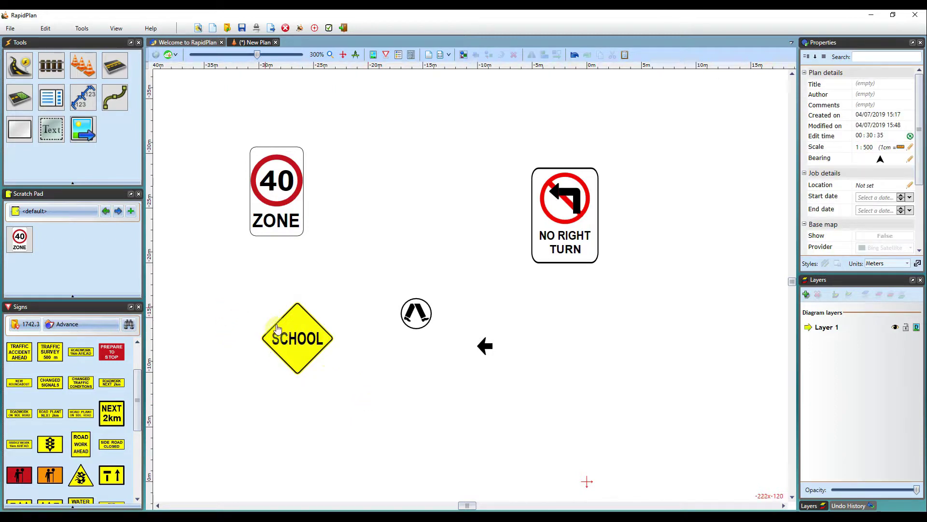
Group the SCHOOL text and the yellow diamond into one object and clear the selection
click(298, 341)
shift+click(302, 318)
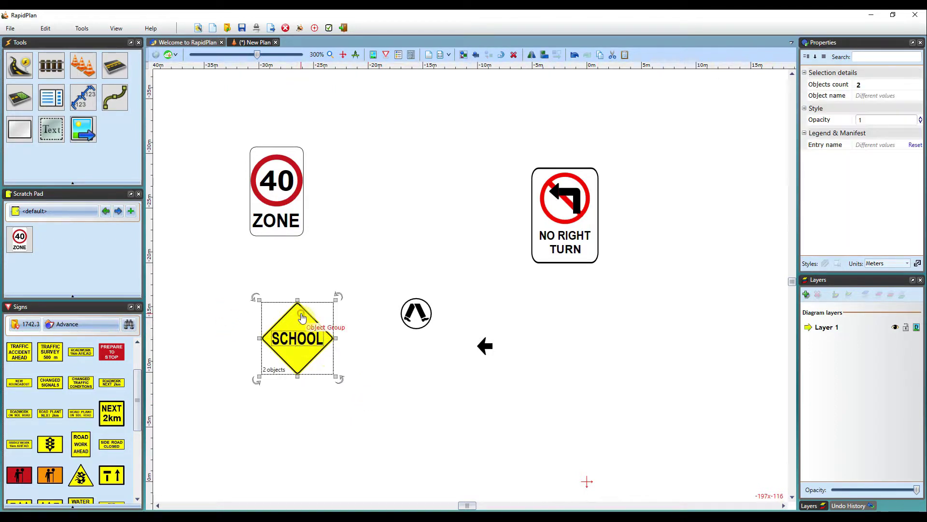
right_click(301, 315)
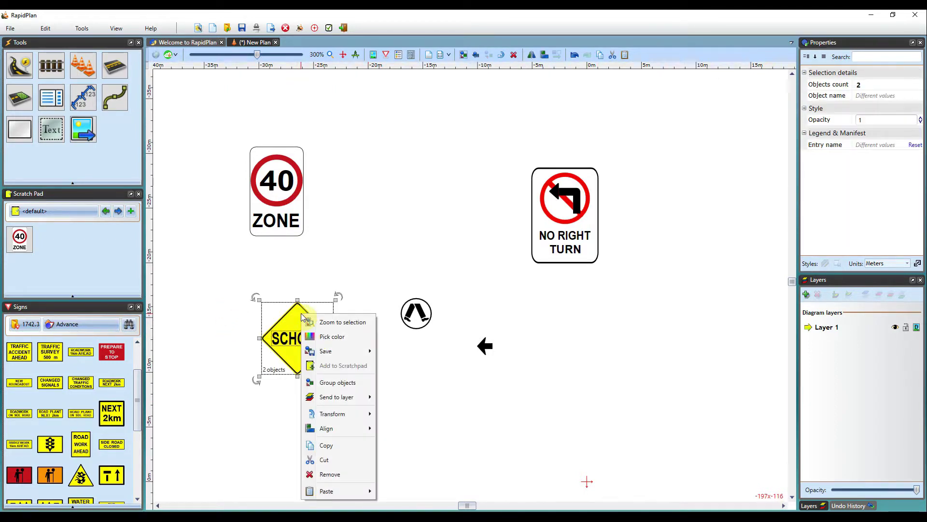
click(334, 382)
click(410, 385)
Delete the leftover pedestrian crossing symbol and the black arrow from the plan
click(420, 317)
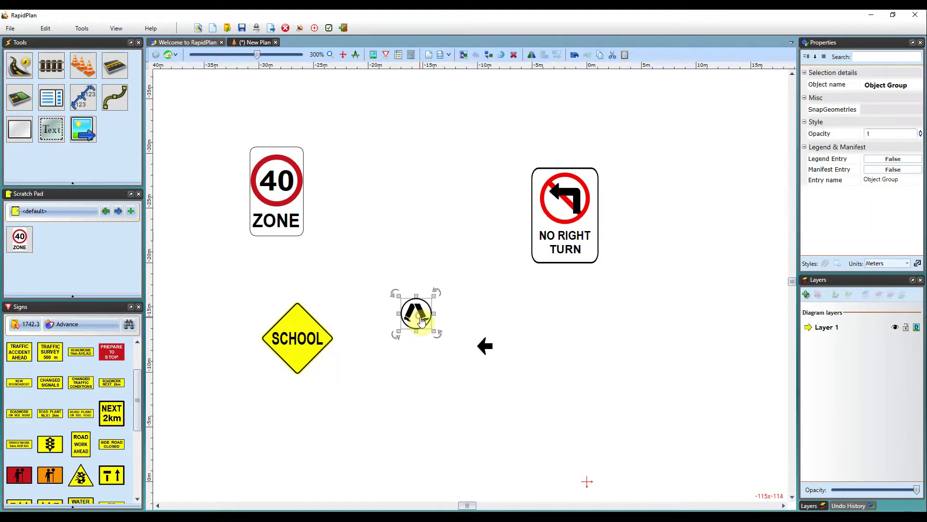
drag(420, 317, 423, 321)
click(423, 321)
click(485, 345)
key(Delete)
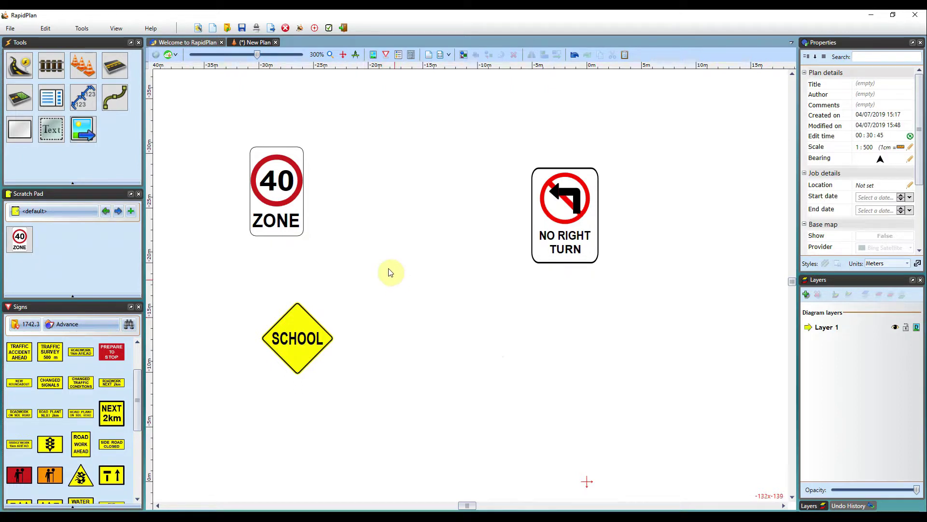
Open the 40 ZONE sign in Sign Quick Edit, expand its color and fax mode variations, and inspect the color variation's polygon, object group and text
scroll(386, 268, up, 1)
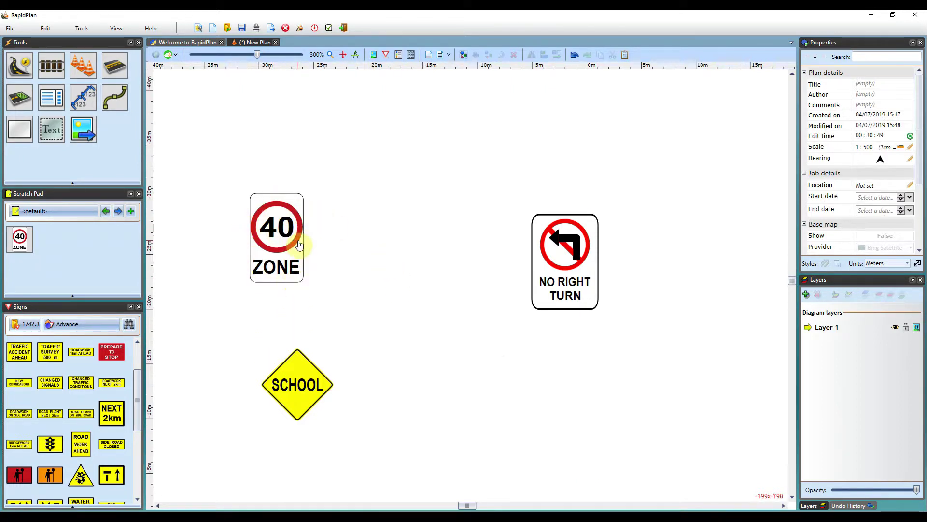
double_click(295, 258)
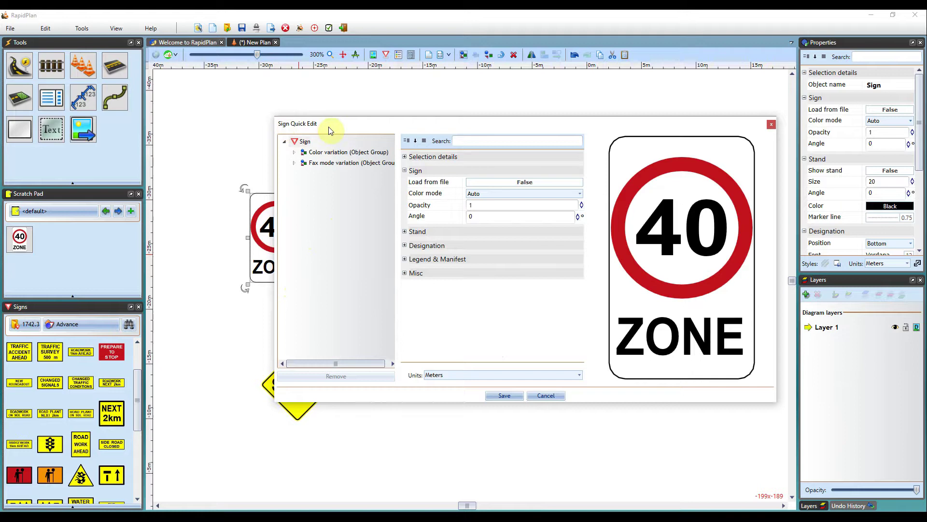
click(295, 153)
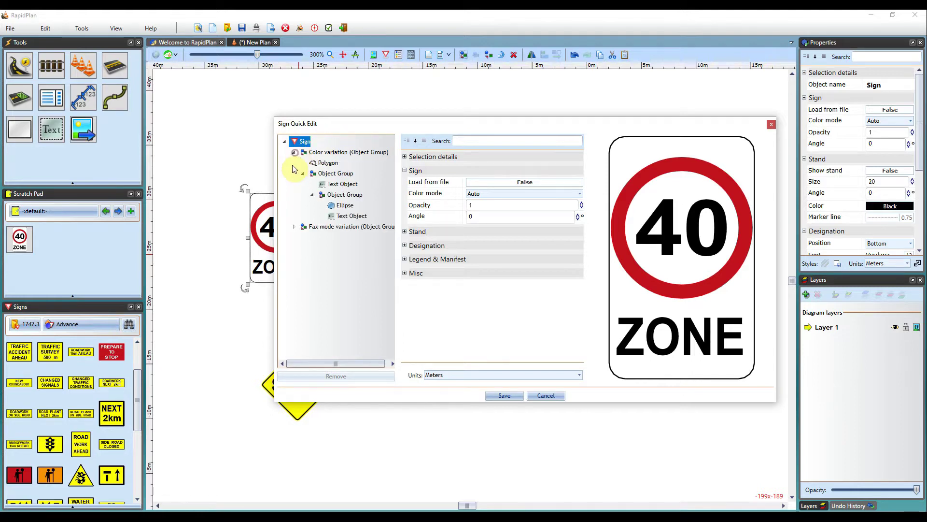
click(294, 227)
click(327, 163)
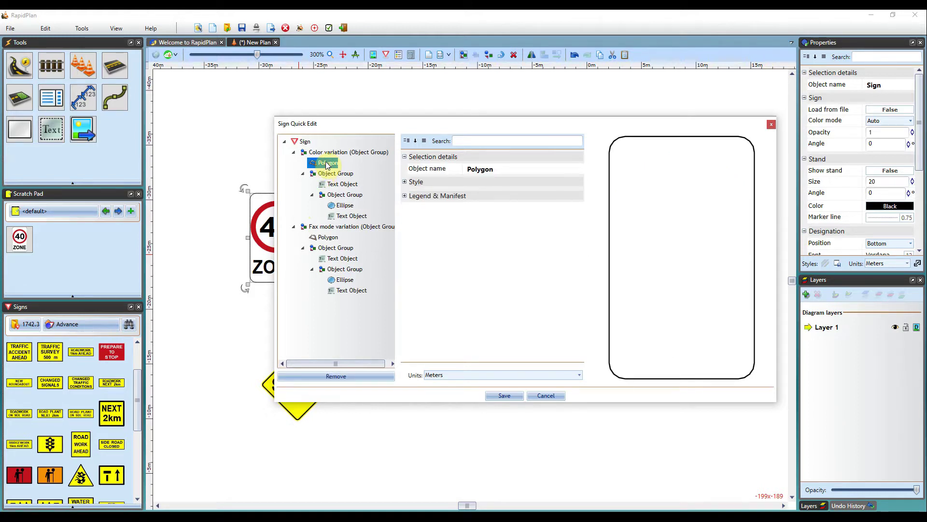
click(329, 174)
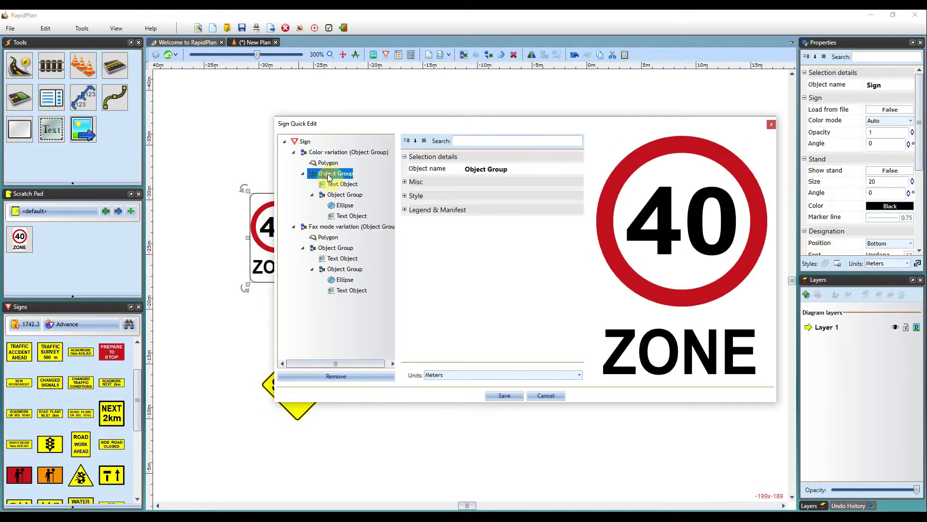
click(335, 185)
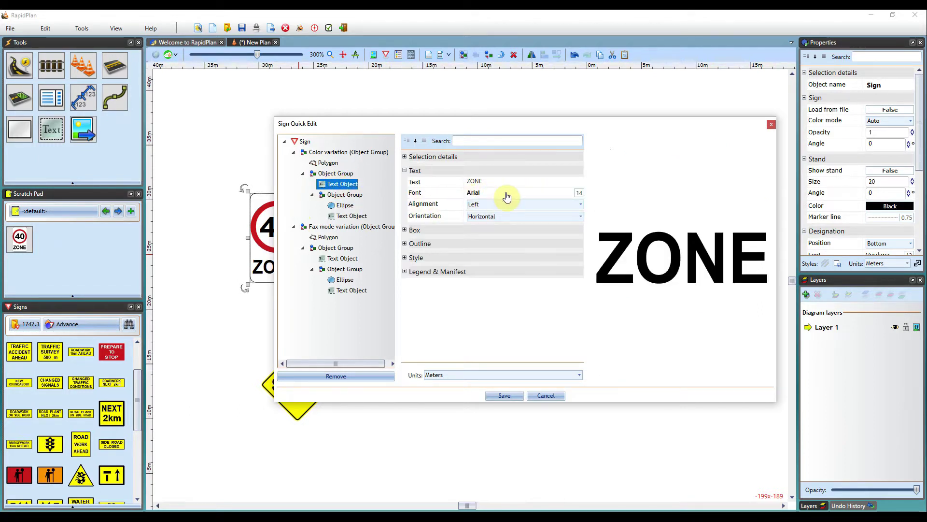
Recolor the stroke of the ellipse in the sign's color variation, trying Yellow before settling on Black, and save the sign
click(343, 206)
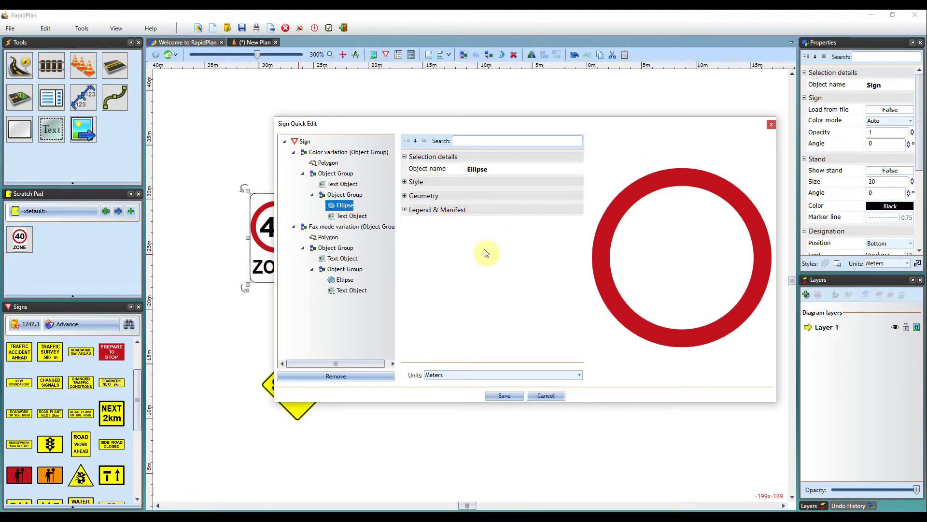
click(405, 182)
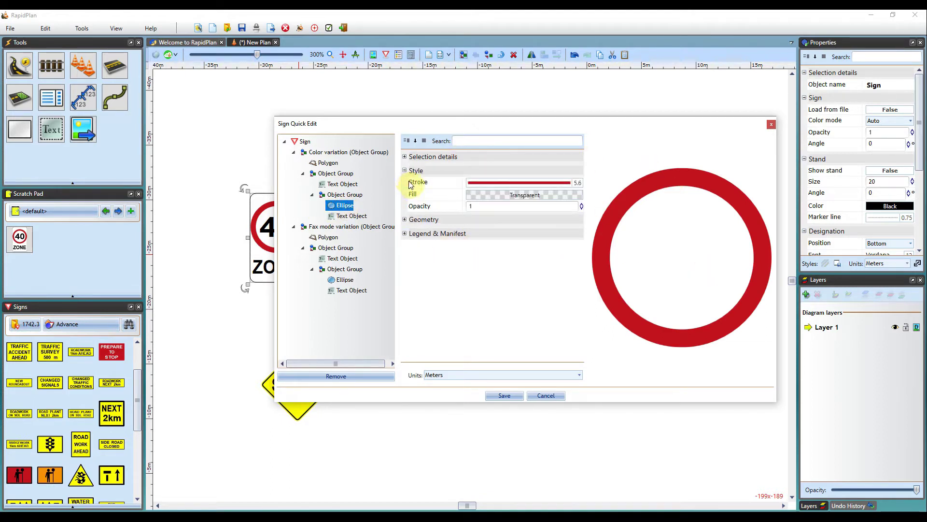
click(536, 185)
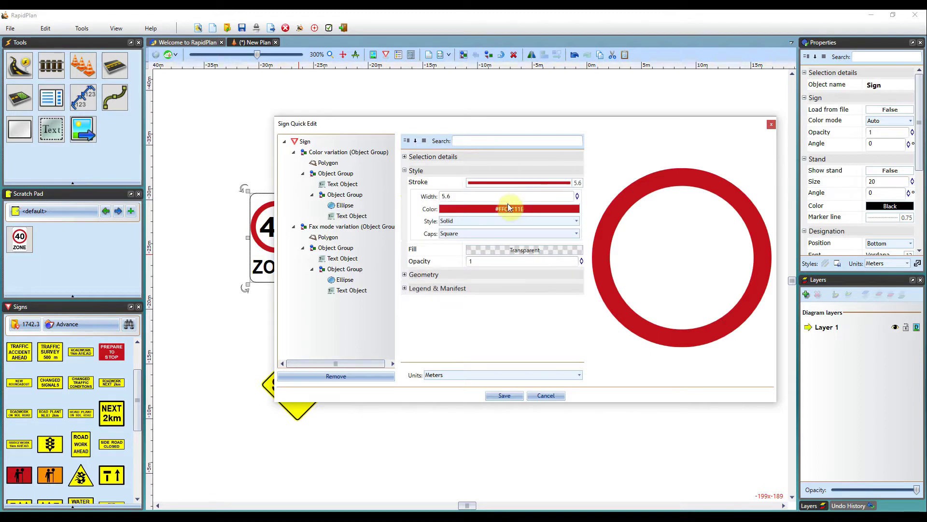
click(509, 208)
click(516, 221)
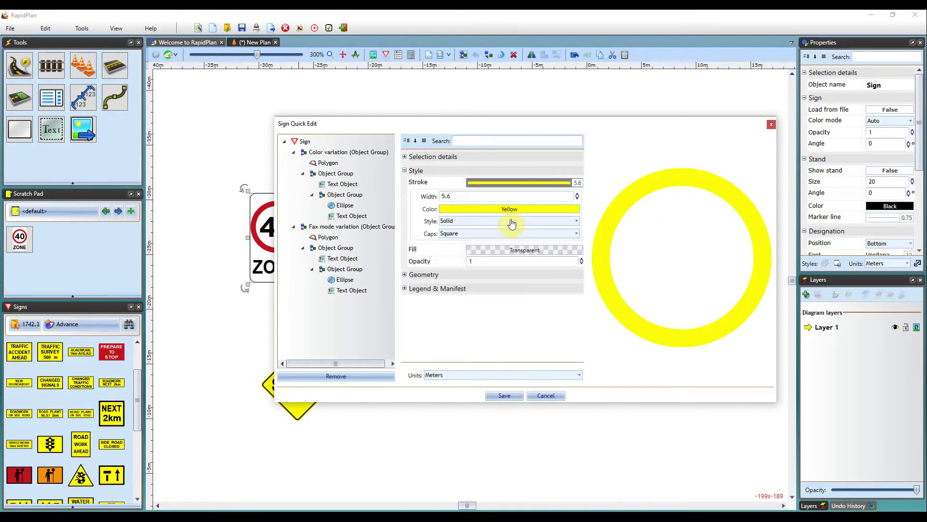
click(510, 209)
click(468, 221)
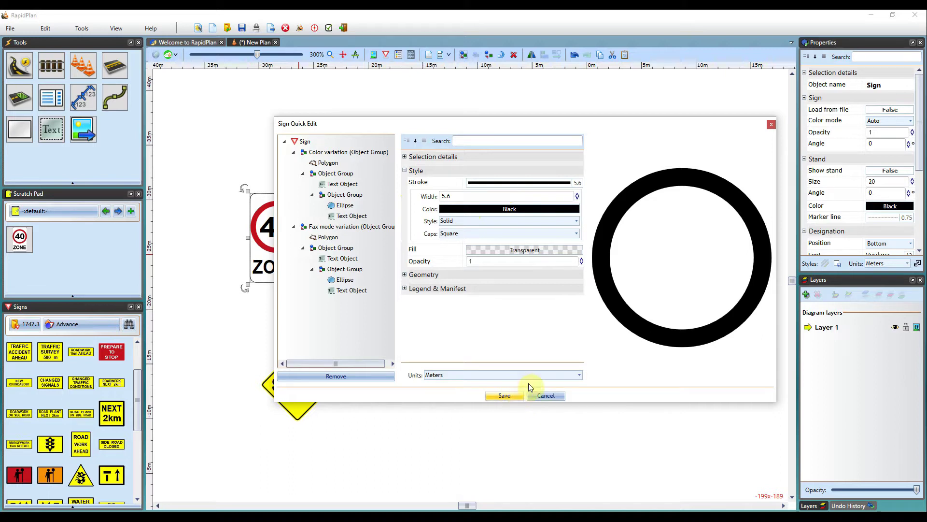
click(500, 396)
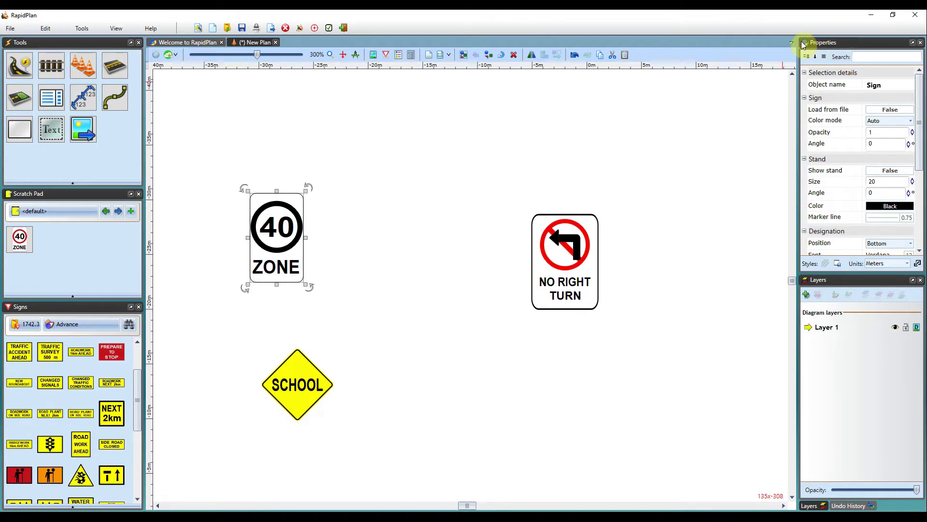
Review the edited 40 ZONE sign's stand, designation and legend properties, and deselect the sign
drag(920, 117, 896, 157)
click(882, 159)
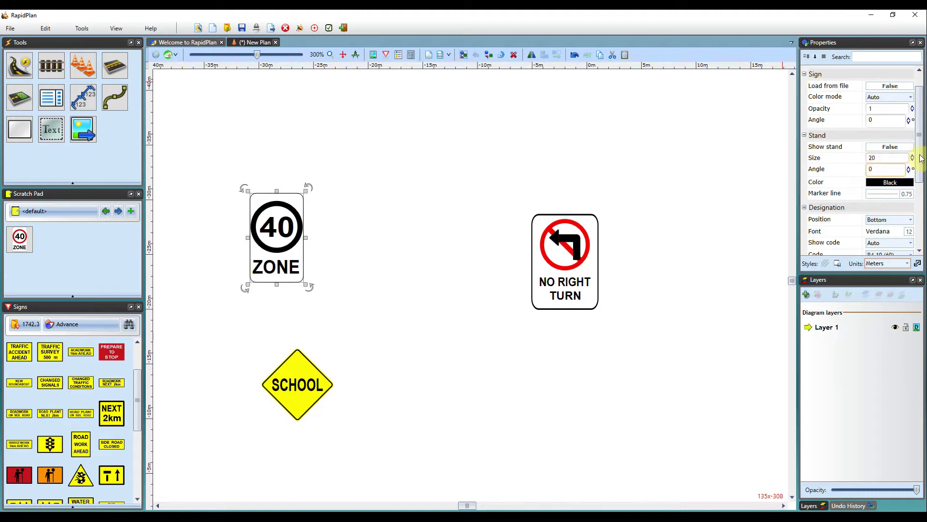
drag(920, 160, 919, 199)
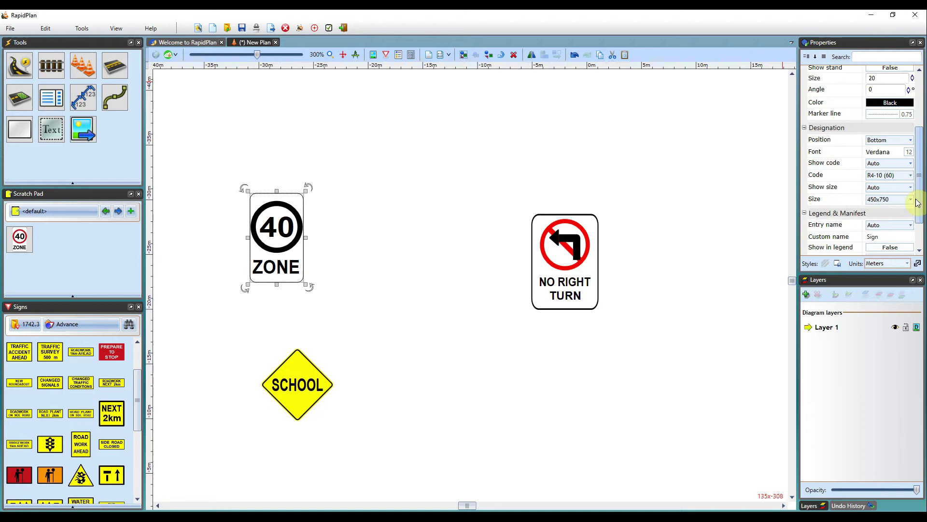
drag(920, 184, 921, 133)
click(587, 135)
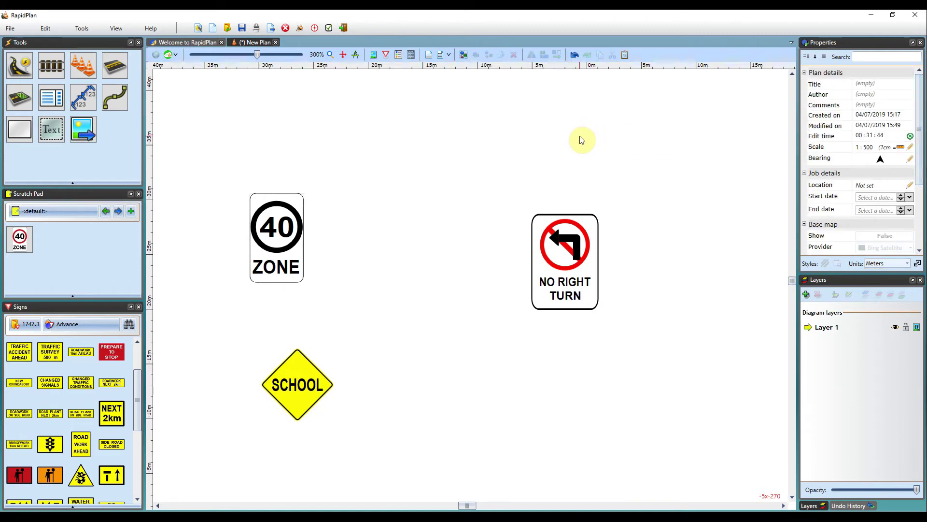